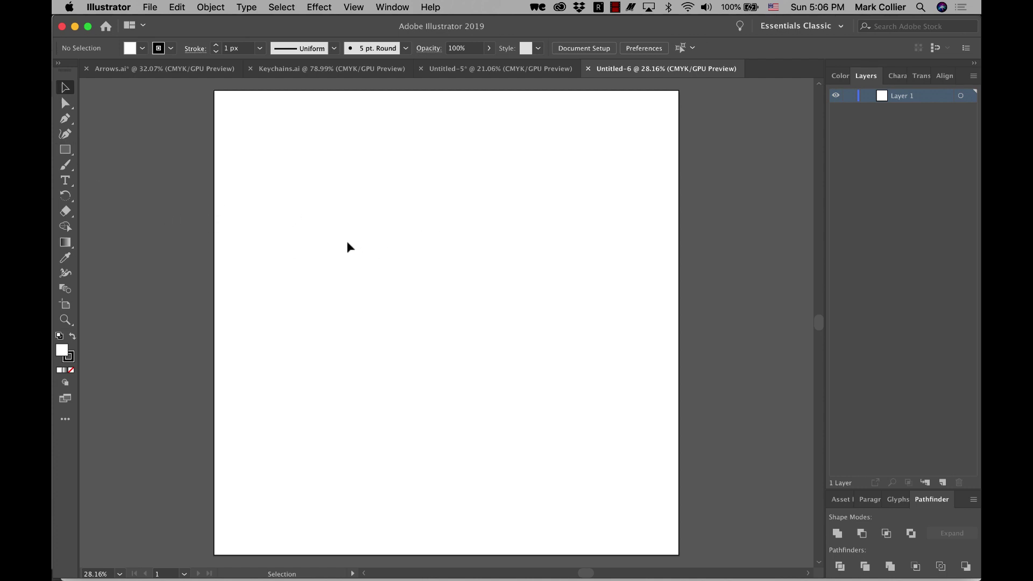
Step: Draw a large circle with the Ellipse Tool near the page's middle and fill it solid black
drag(65, 149, 95, 168)
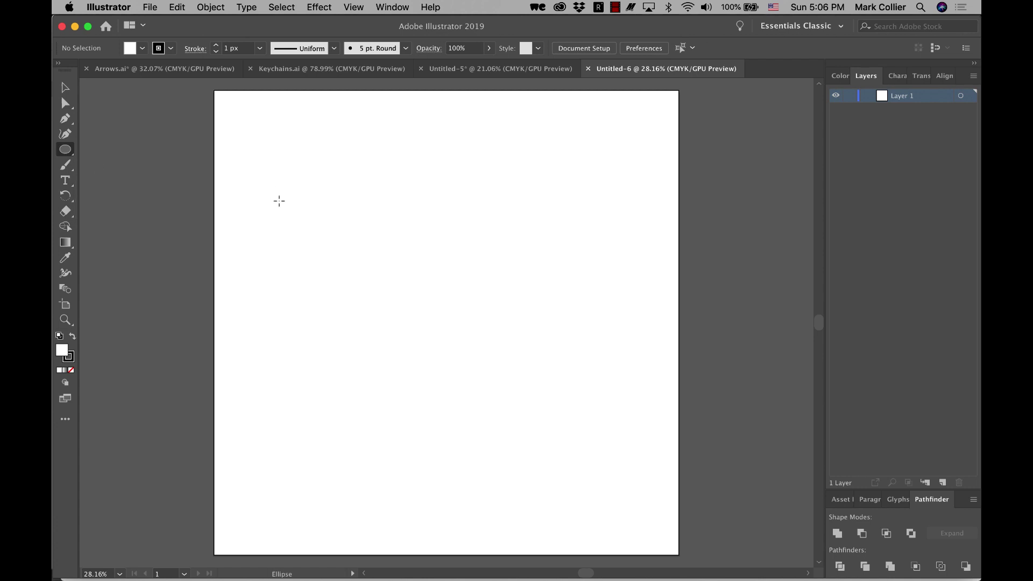
drag(279, 201, 561, 427)
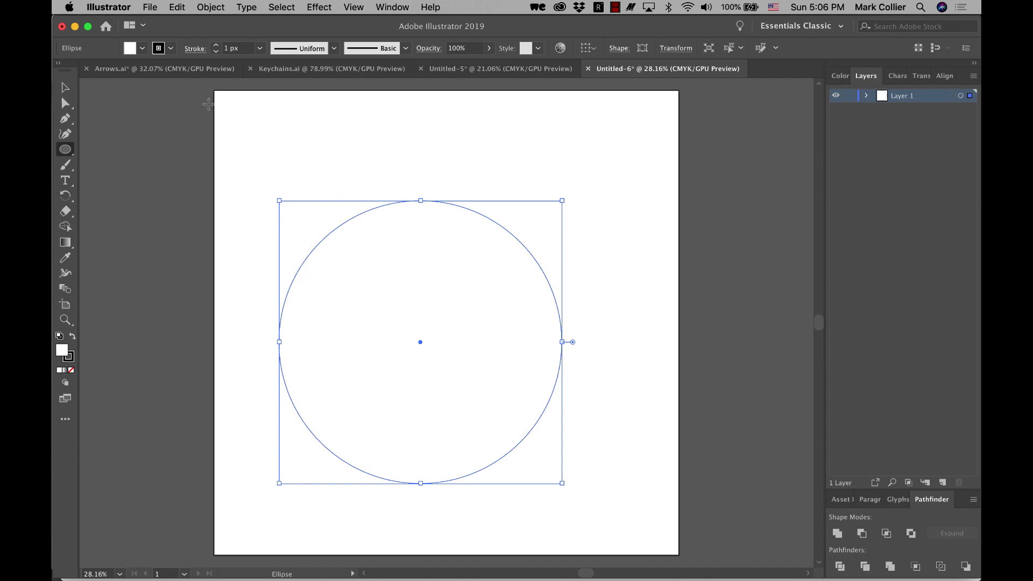
click(142, 48)
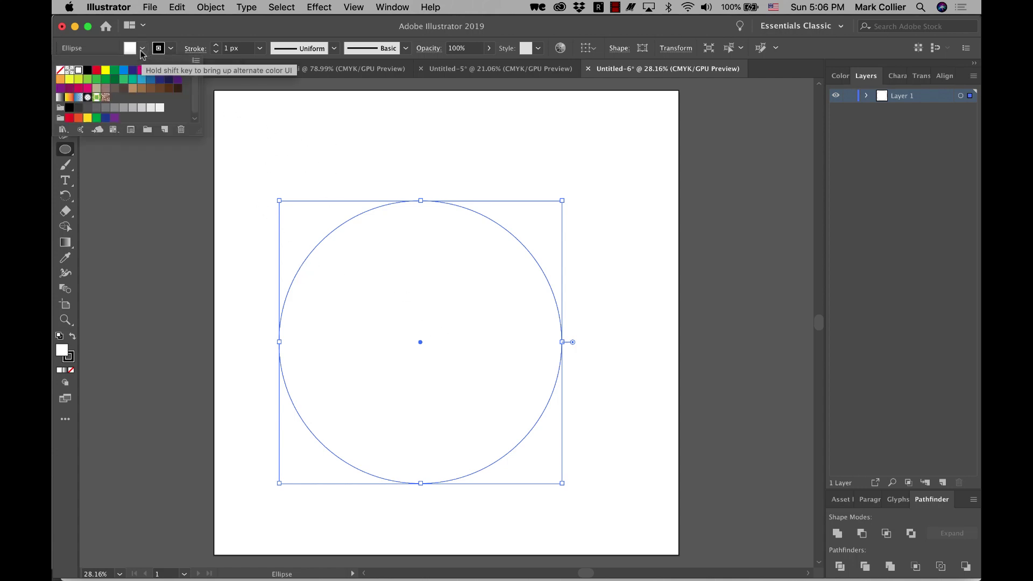
click(87, 70)
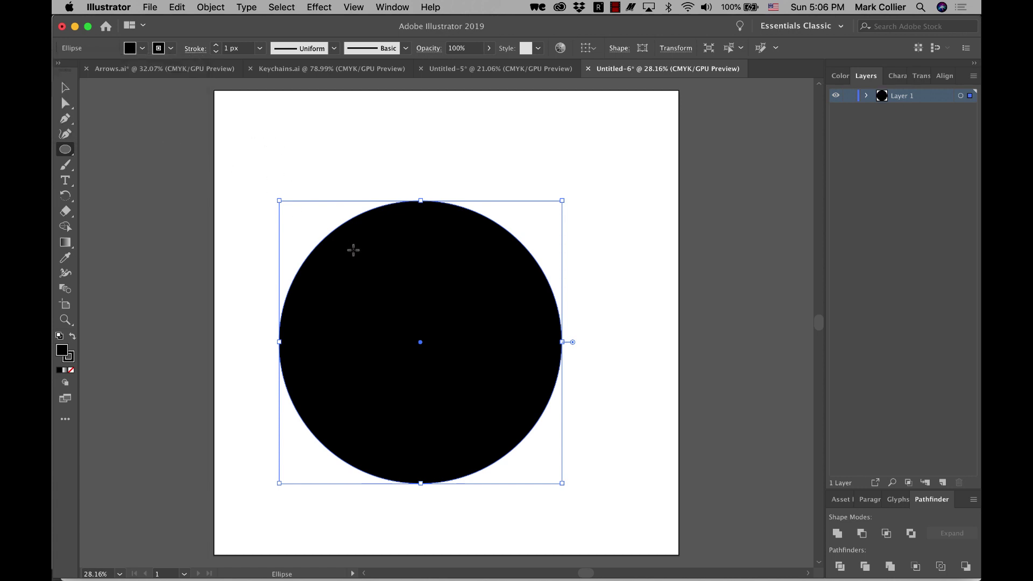
click(65, 88)
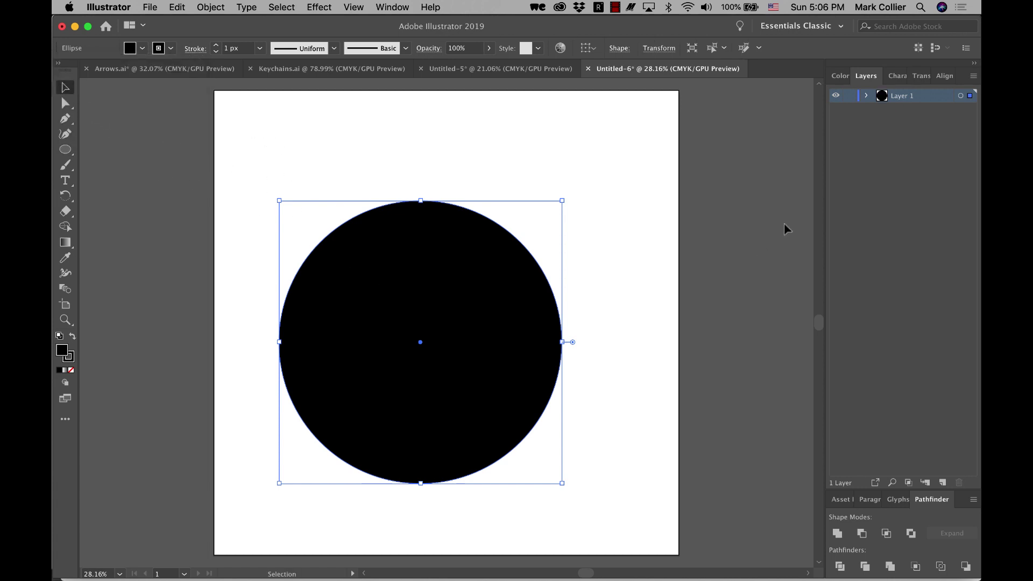
Step: Duplicate the circle in the Layers panel and Alt+Shift-scale the copy into a smaller concentric circle
click(866, 96)
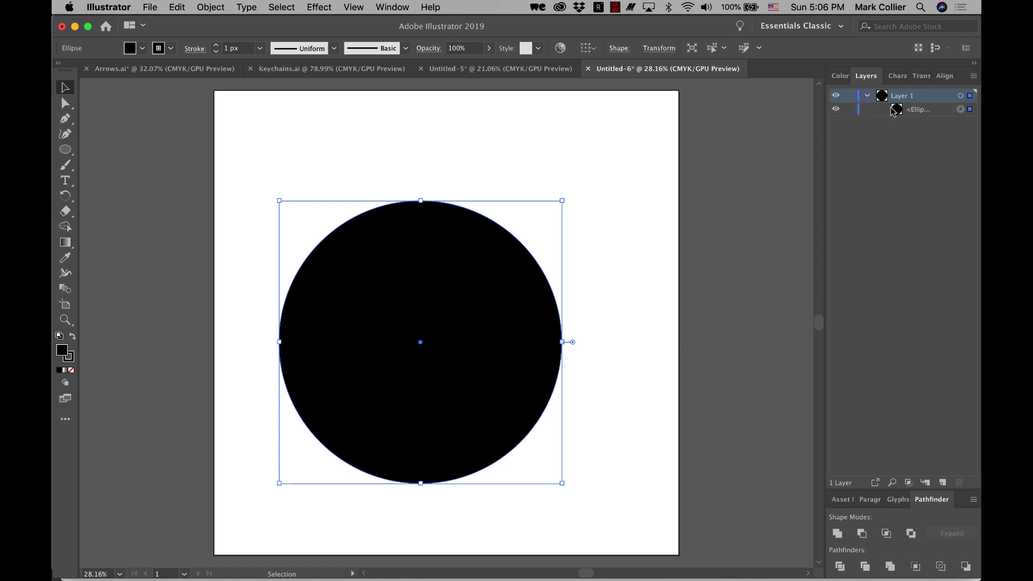
drag(895, 110, 943, 481)
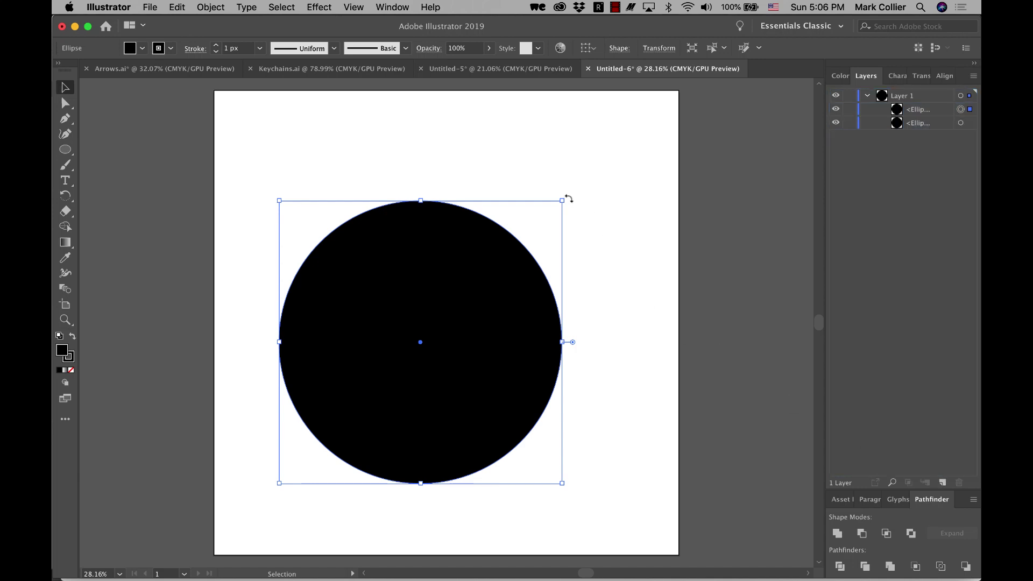
key(shift)
drag(561, 199, 541, 222)
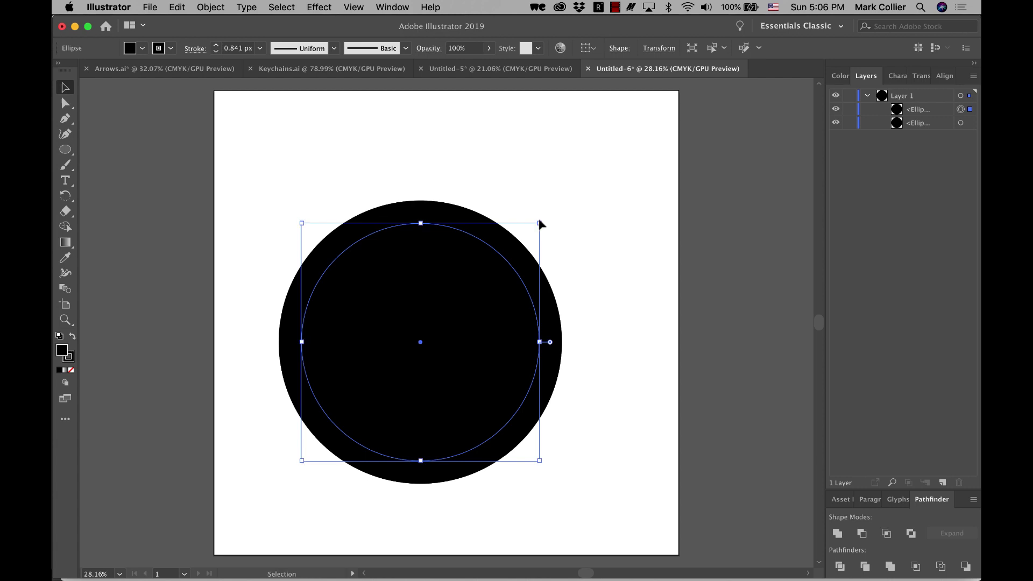
Step: Select both circles and apply Pathfinder Minus Front to cut out the inner circle
click(512, 177)
click(474, 283)
click(397, 173)
drag(356, 152, 461, 339)
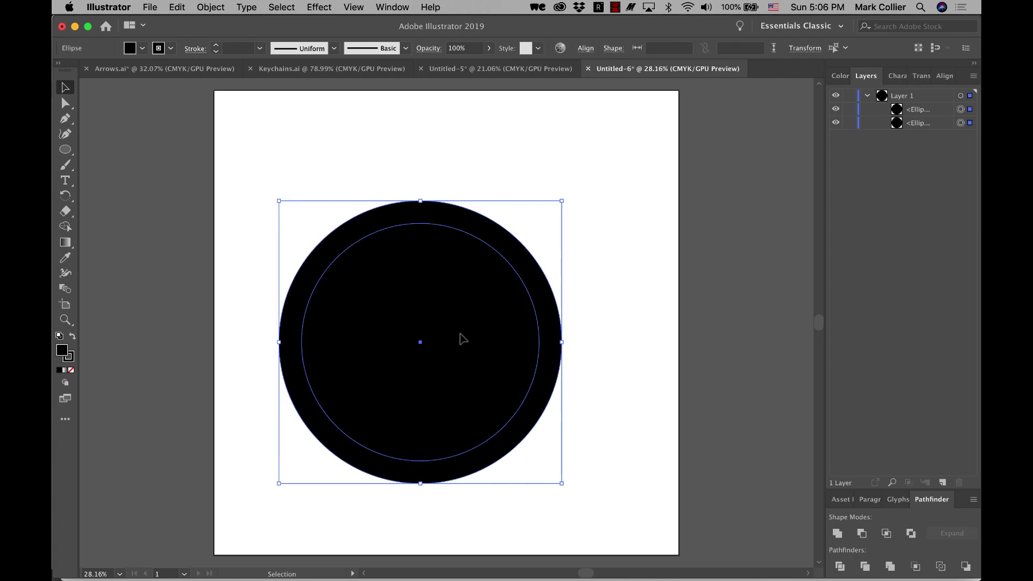
click(861, 533)
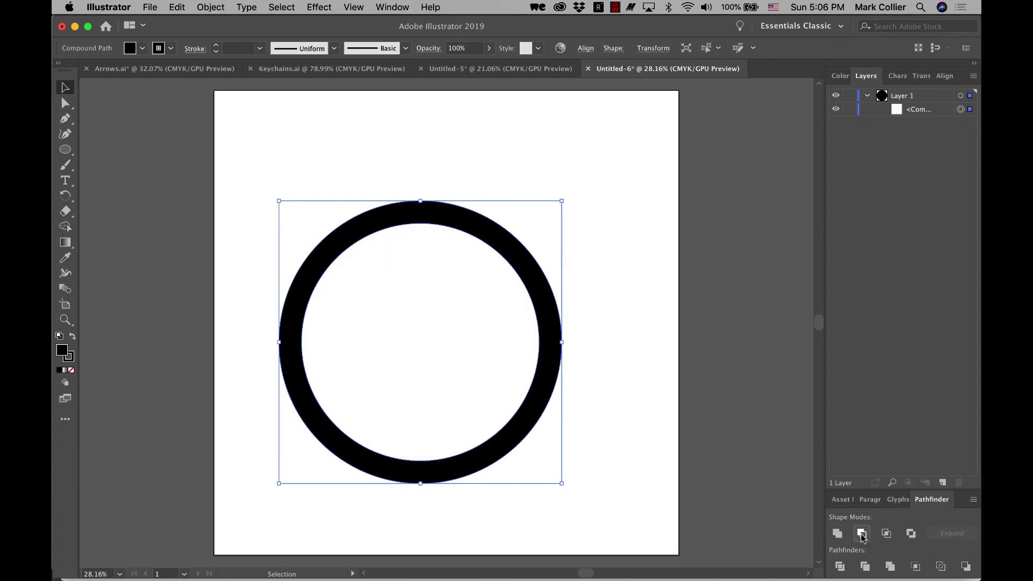
click(701, 348)
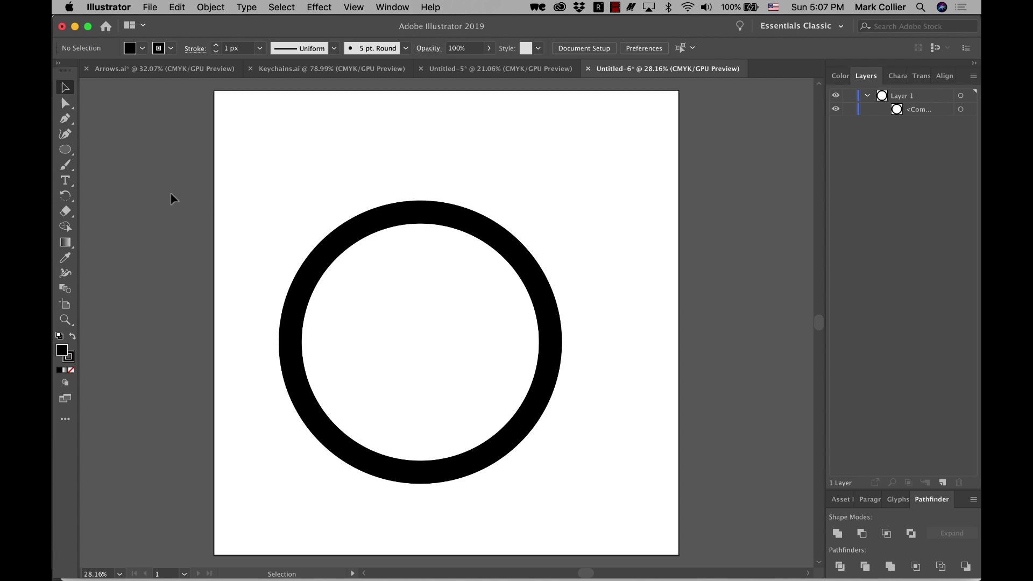
Step: Draw a small rectangle over the ring's top and round its top corners
click(74, 155)
drag(73, 155, 99, 149)
drag(392, 179, 446, 214)
click(65, 88)
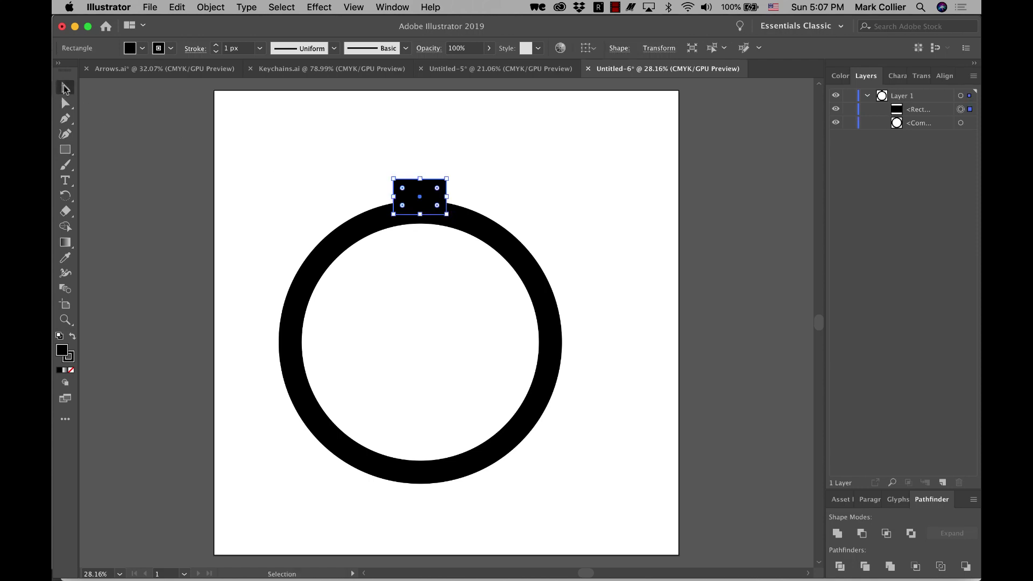
click(67, 104)
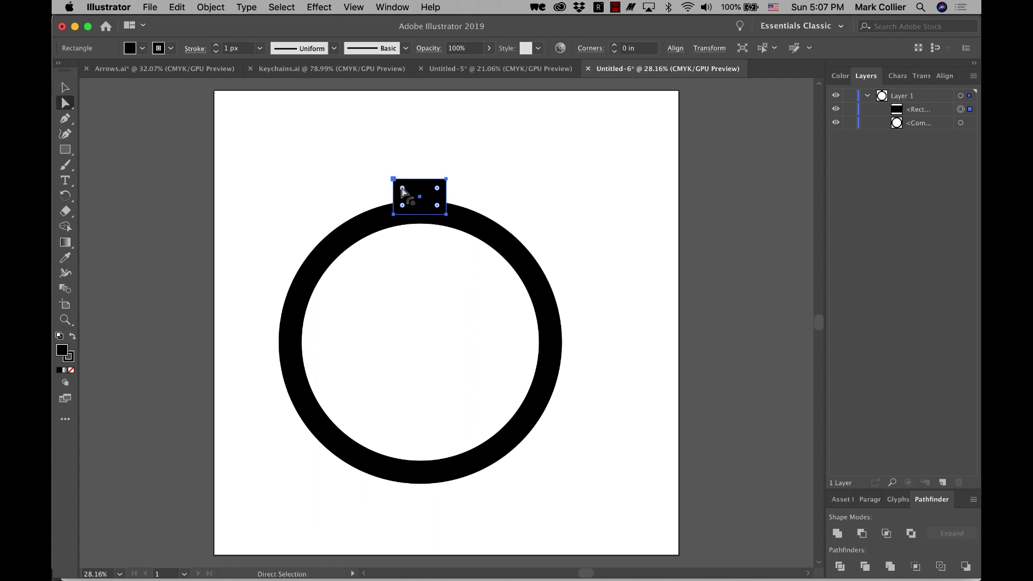
drag(402, 189, 432, 194)
Step: Select the tab and ring together and merge them with Pathfinder Unite
click(66, 88)
click(288, 176)
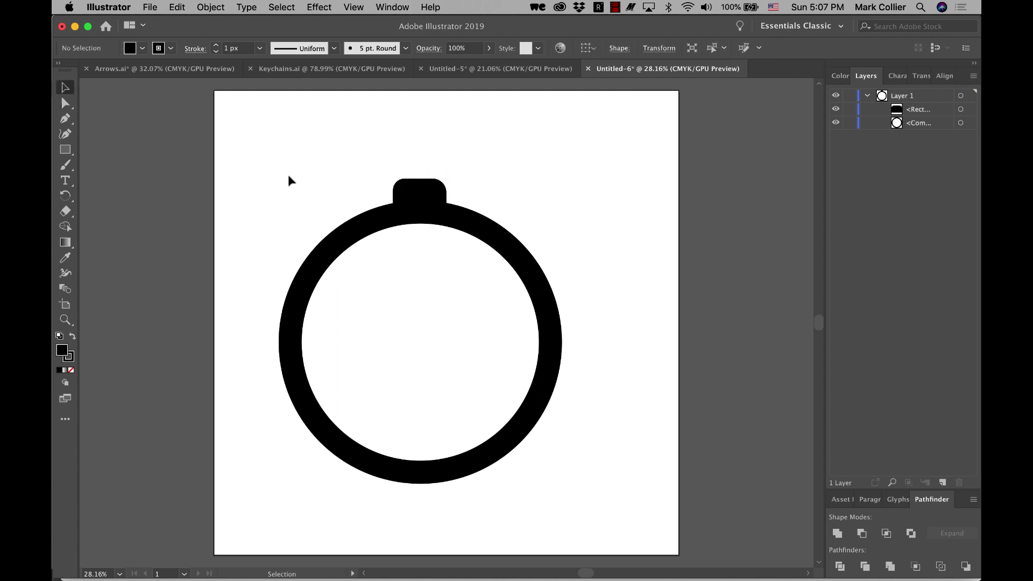
drag(344, 151, 470, 231)
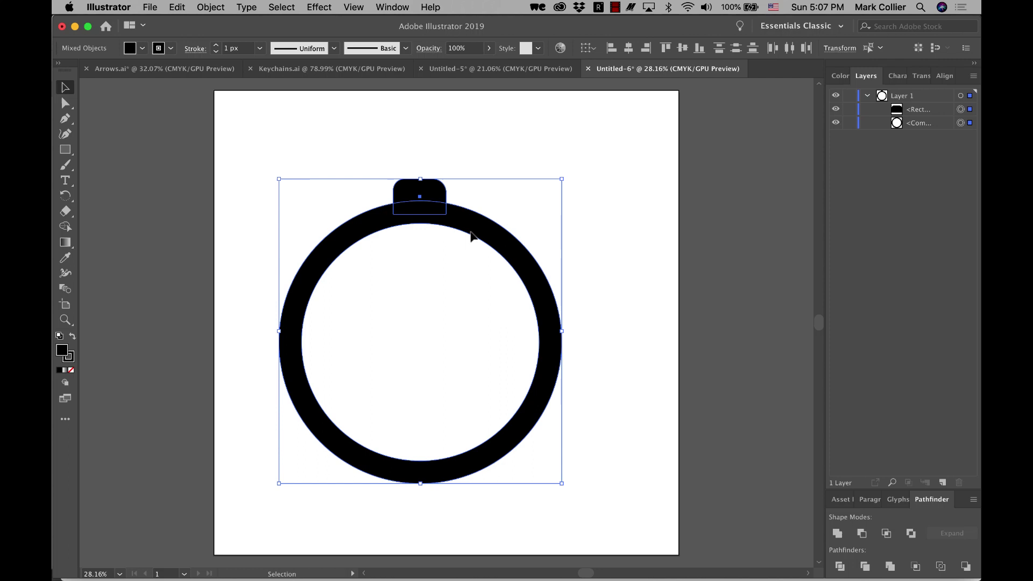
click(837, 534)
click(602, 243)
Step: Draw a small circle over the black tab and nudge it into position
drag(65, 149, 105, 163)
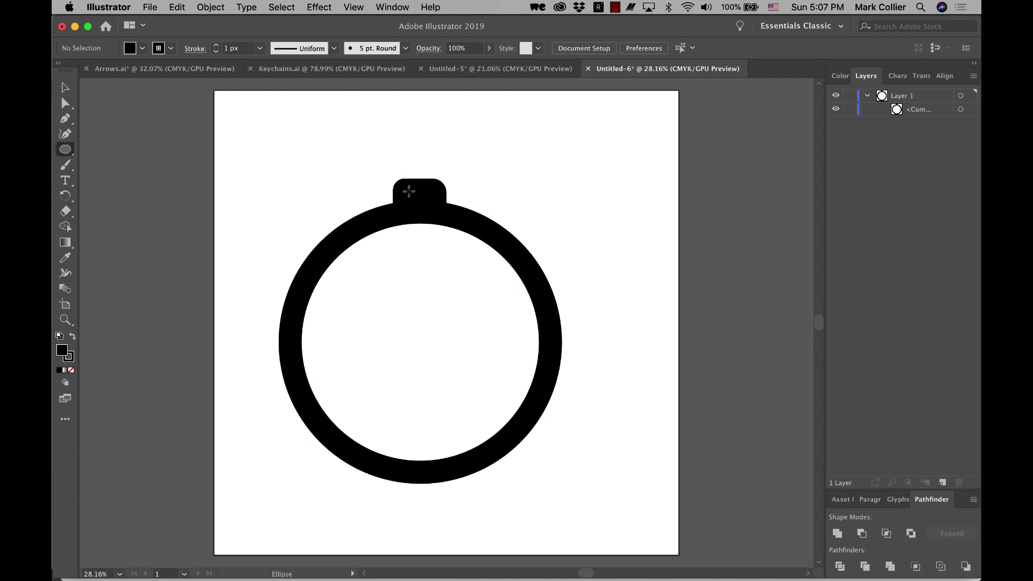
drag(410, 191, 432, 213)
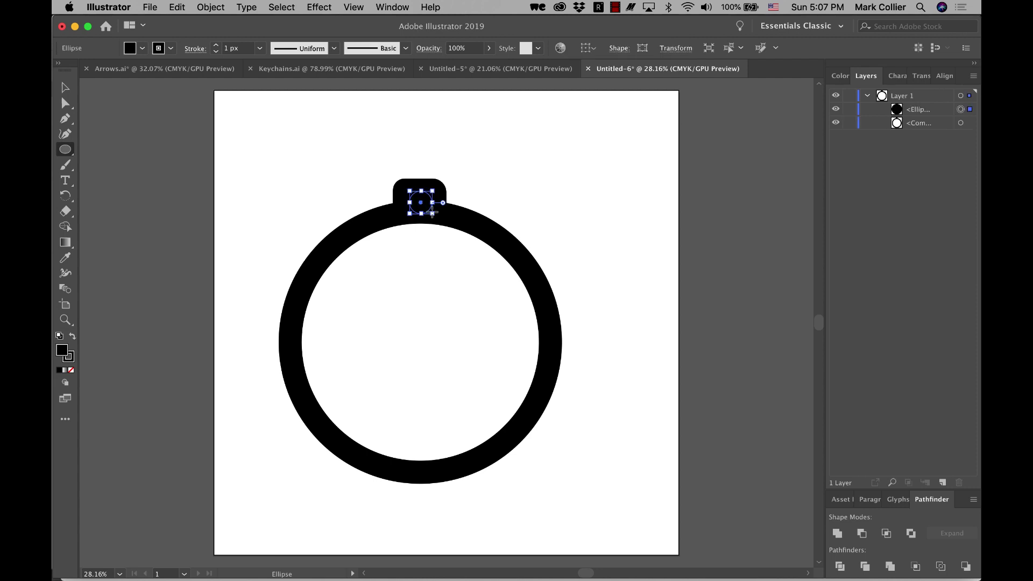
click(65, 87)
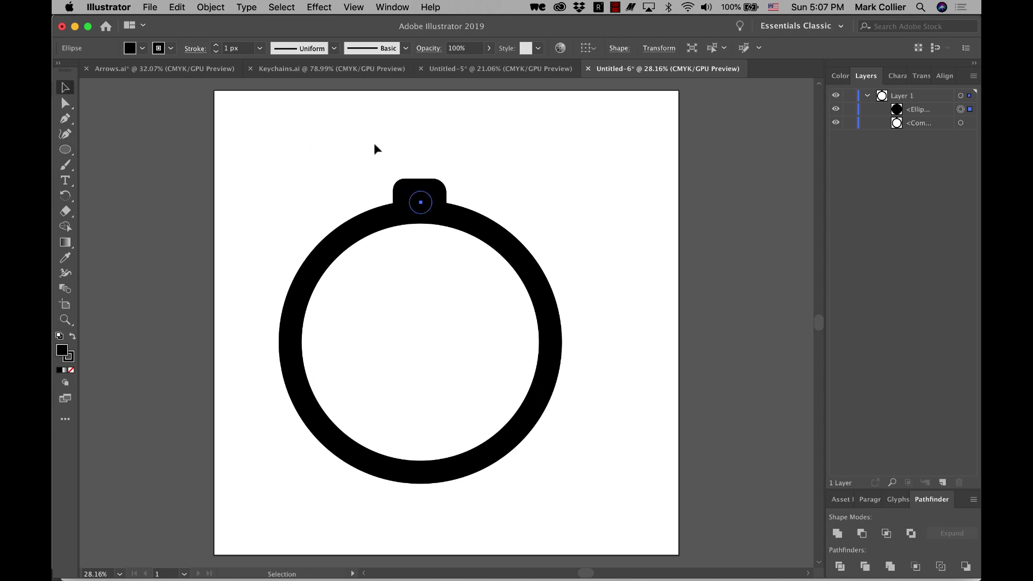
click(376, 148)
click(422, 200)
key(shift+Up)
key(shift+Left)
Step: Select the ring and small circle and apply Minus Front to punch the hole
click(403, 153)
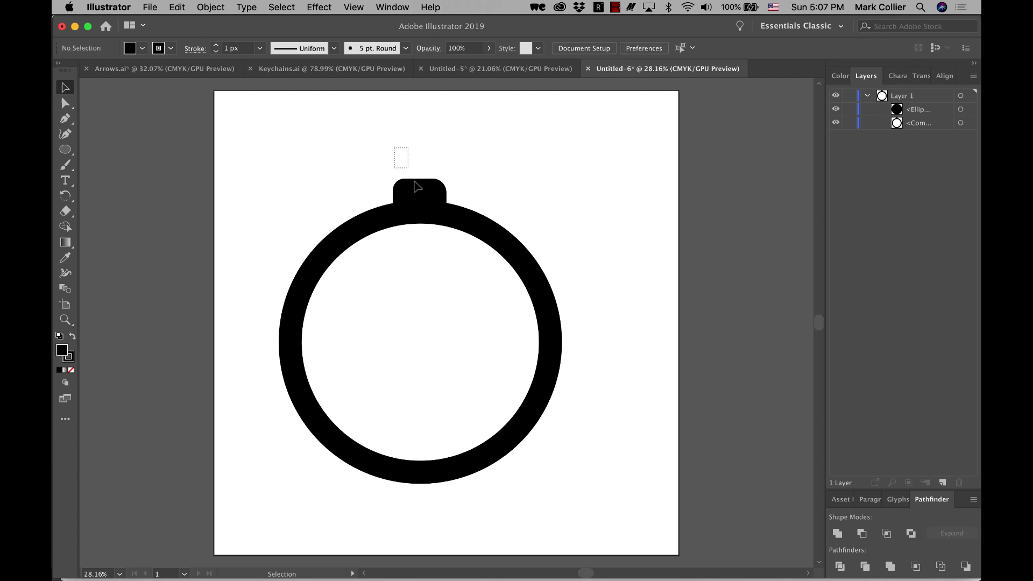
drag(417, 186, 422, 191)
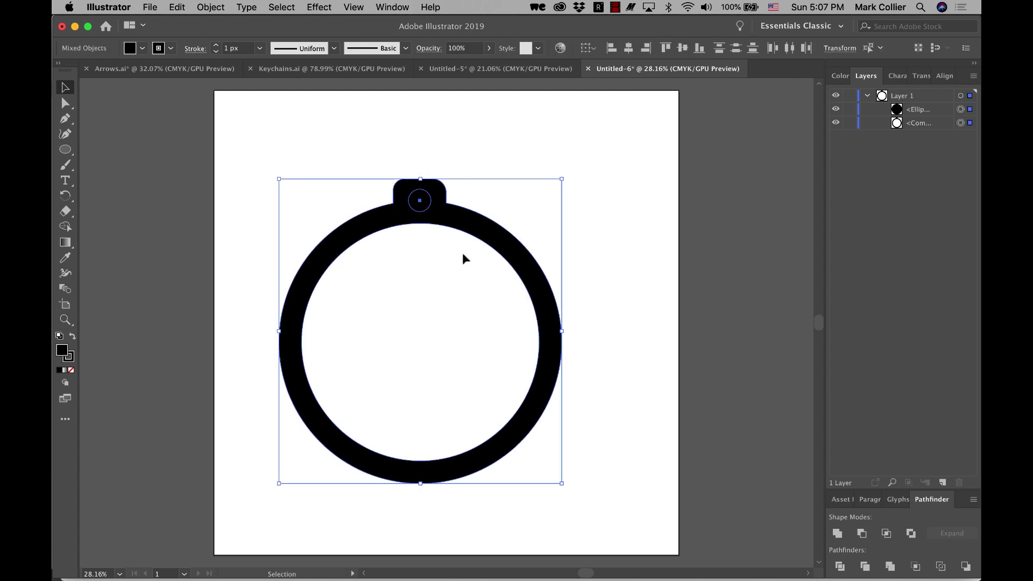
click(864, 537)
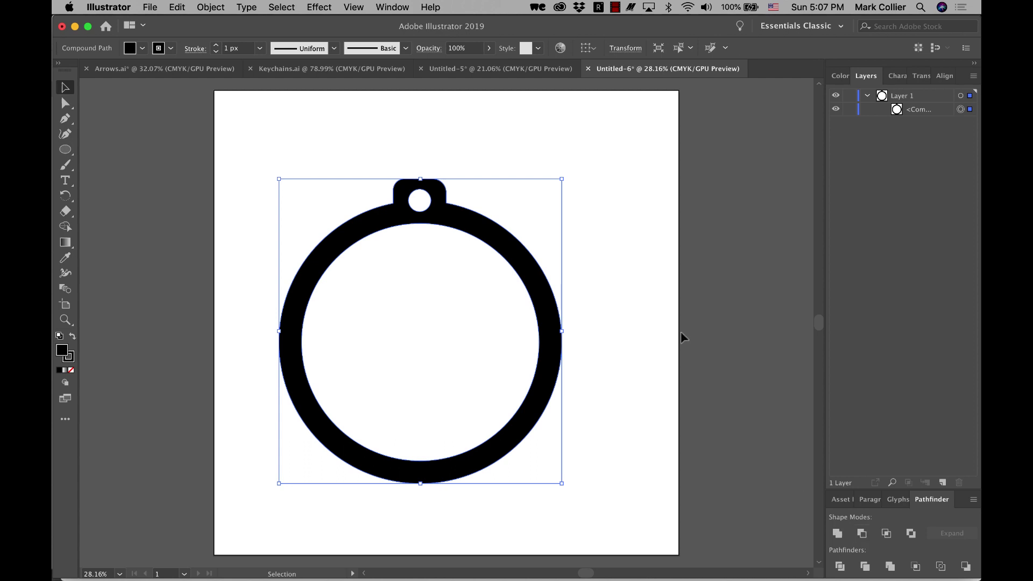
click(651, 273)
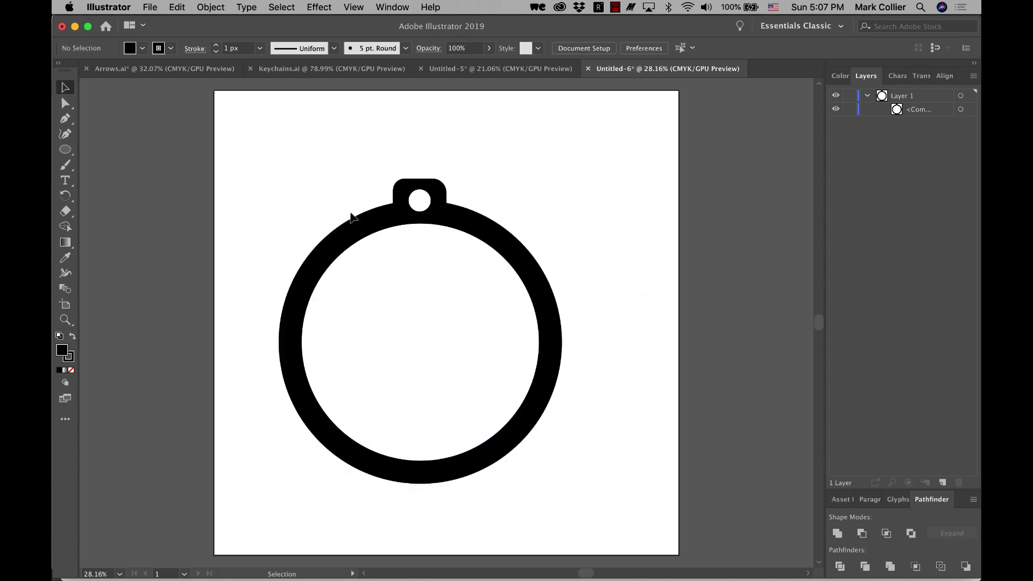
Step: Type 'Hello' with the Type tool, enlarge it, and move it into the ring
click(64, 182)
click(252, 169)
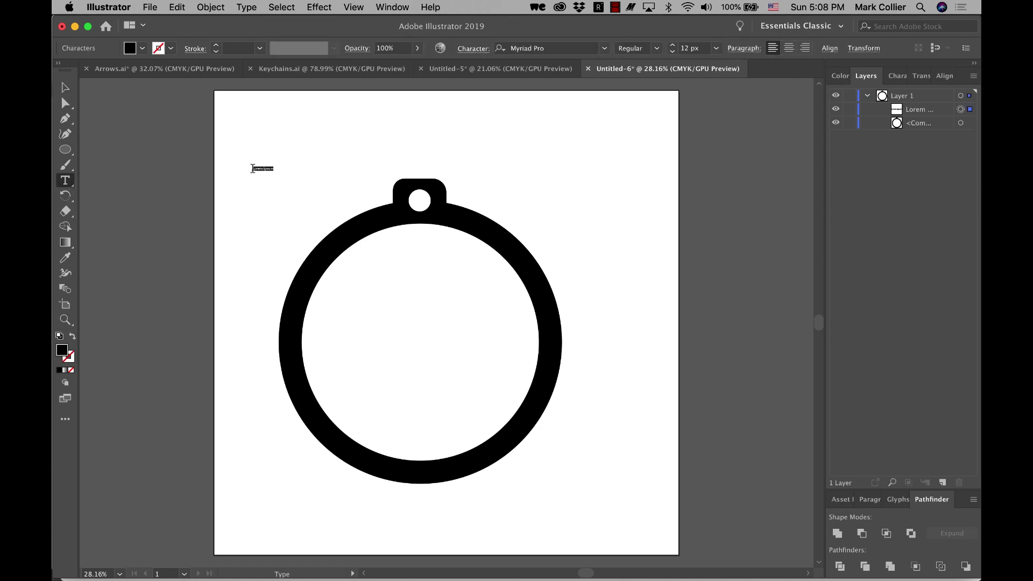
text(Hello)
click(66, 87)
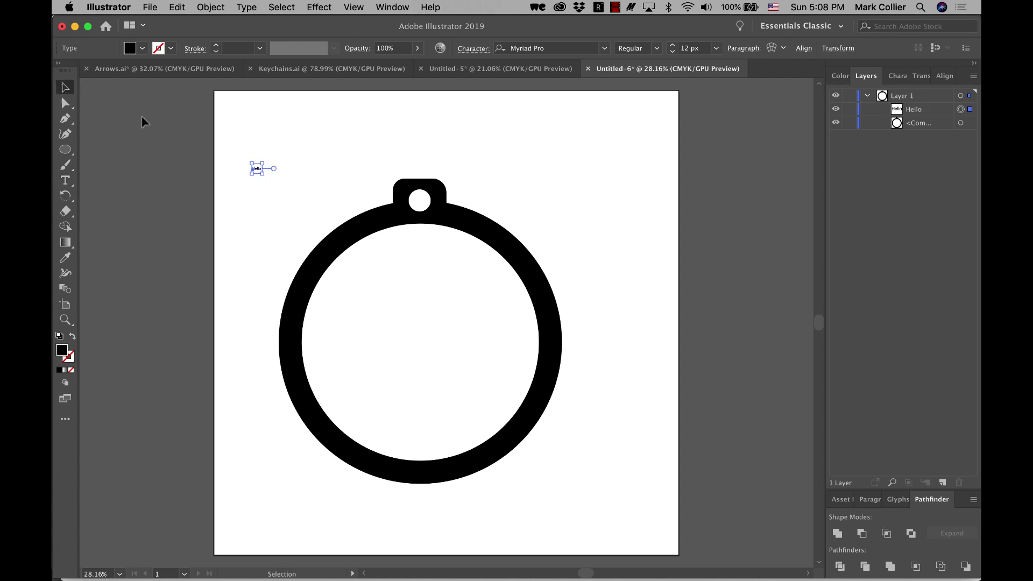
mouse_move(263, 177)
mouse_down()
mouse_move(369, 225)
mouse_move(723, 461)
mouse_up()
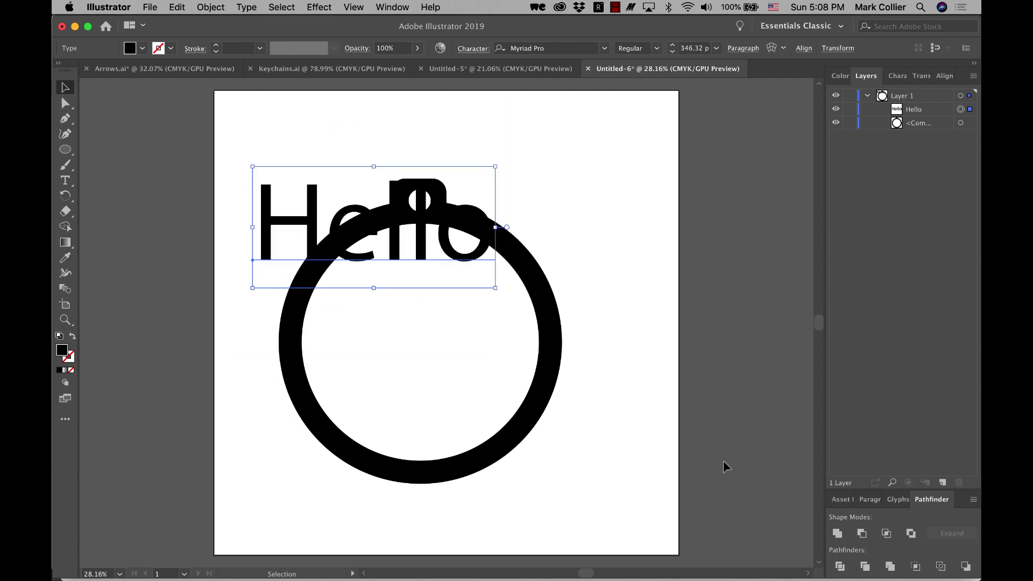
drag(476, 257, 528, 353)
Step: Set 'Hello' to the Mentari font, enlarge it to about 493 pt, and centre it
click(604, 49)
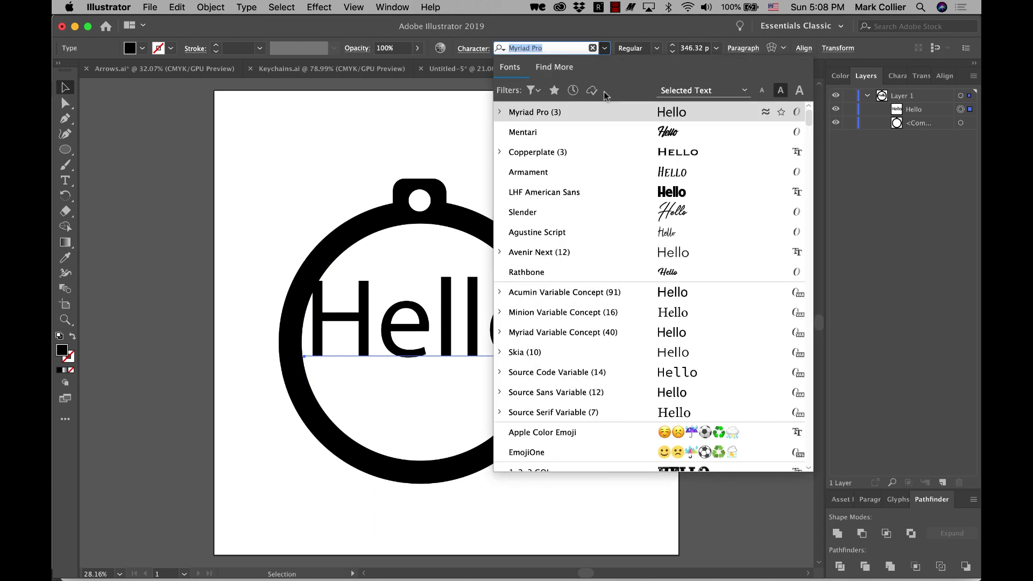
click(649, 132)
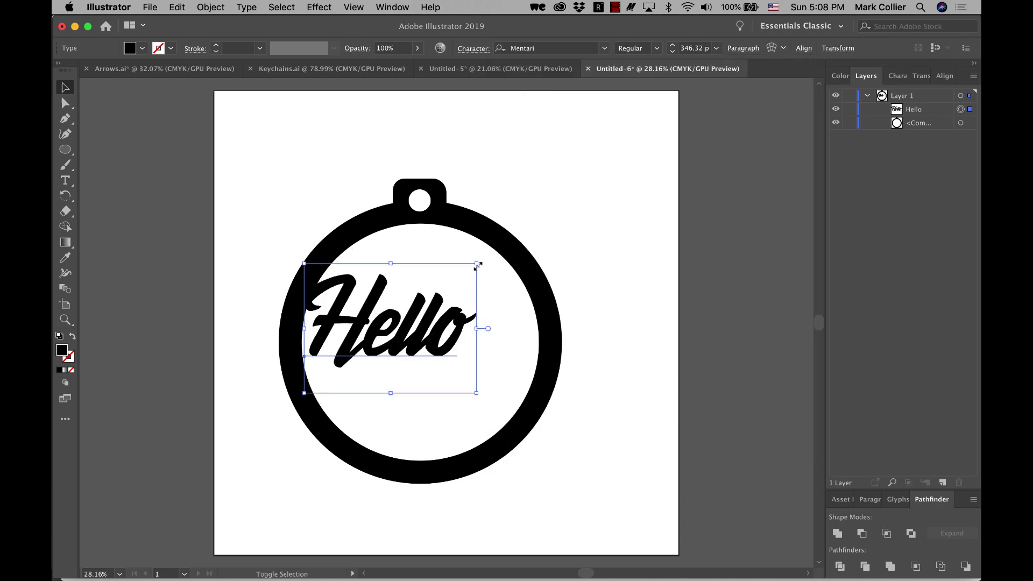
drag(476, 264, 549, 208)
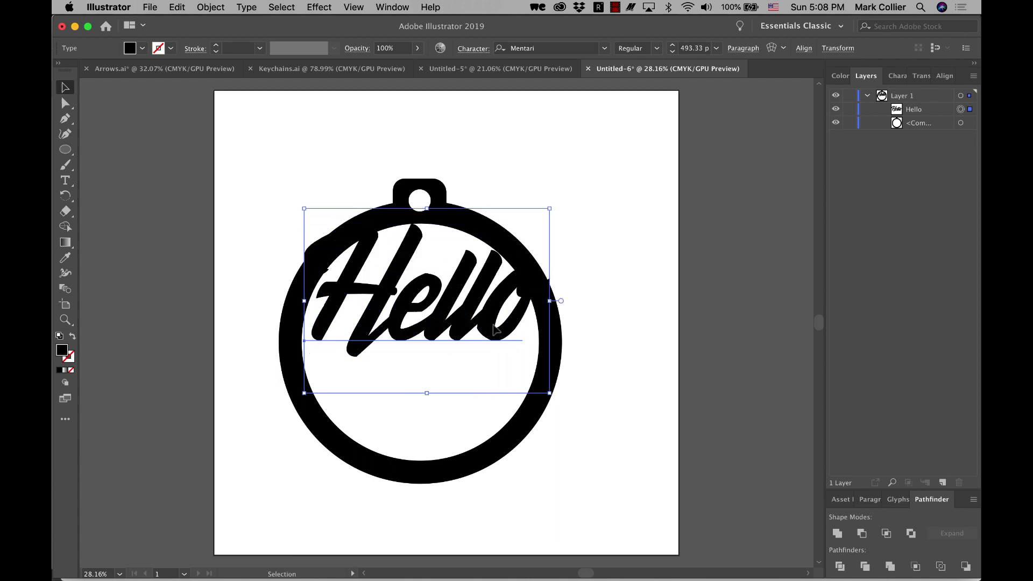
drag(495, 328, 492, 371)
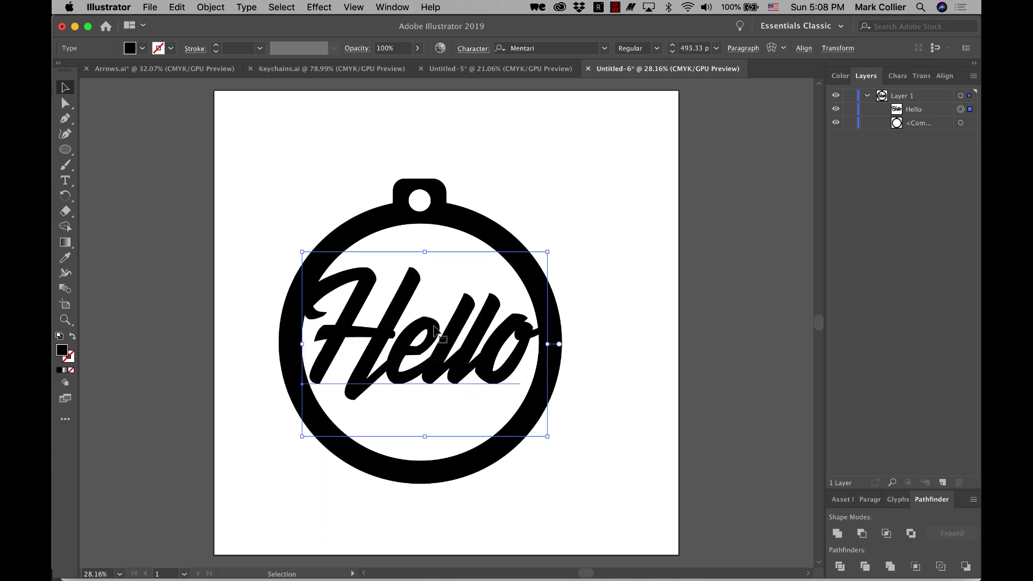
Step: Create Outlines from the 'Hello' text, then Unite its letters in Pathfinder
right_click(442, 356)
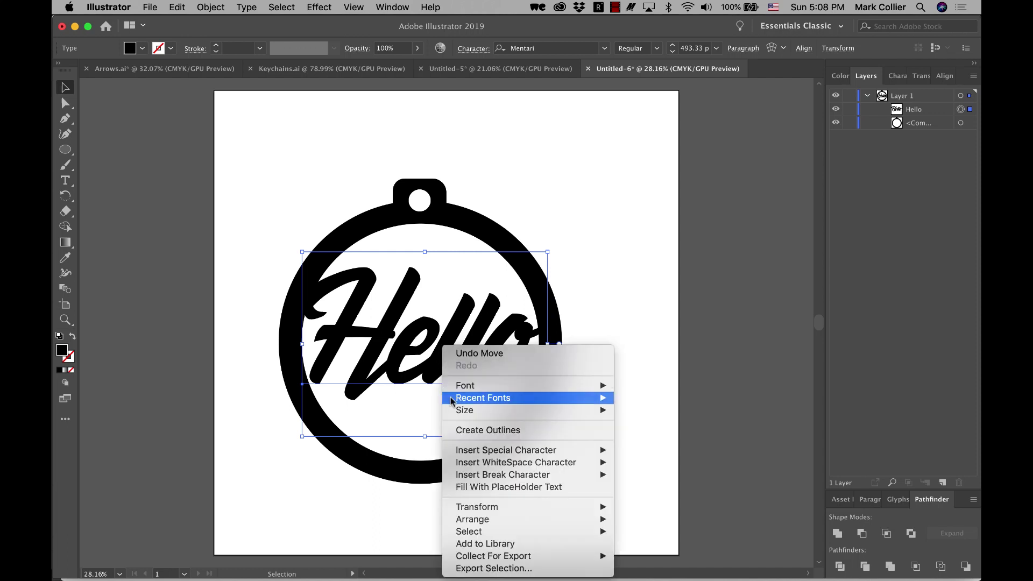
click(464, 430)
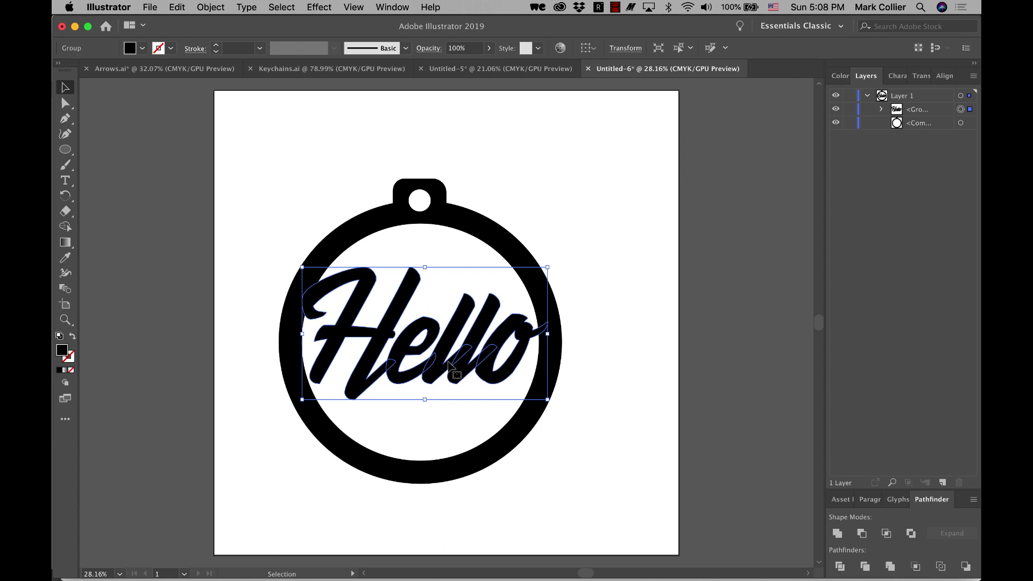
click(839, 535)
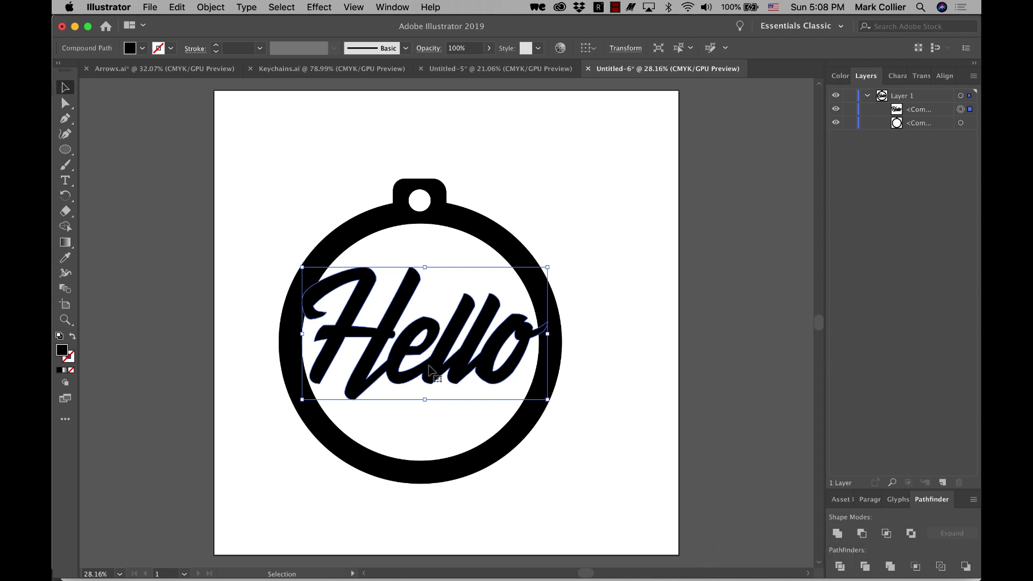
scroll(398, 360, up, 3)
Step: Marquee-select the Hello lettering and ring, apply Pathfinder Unite, and deselect
click(172, 238)
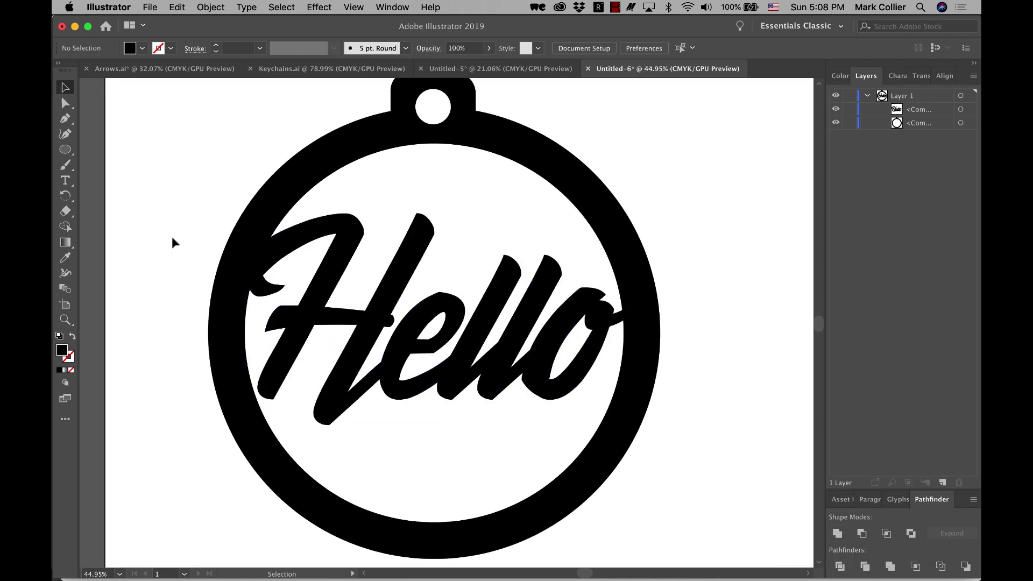
drag(188, 205, 721, 452)
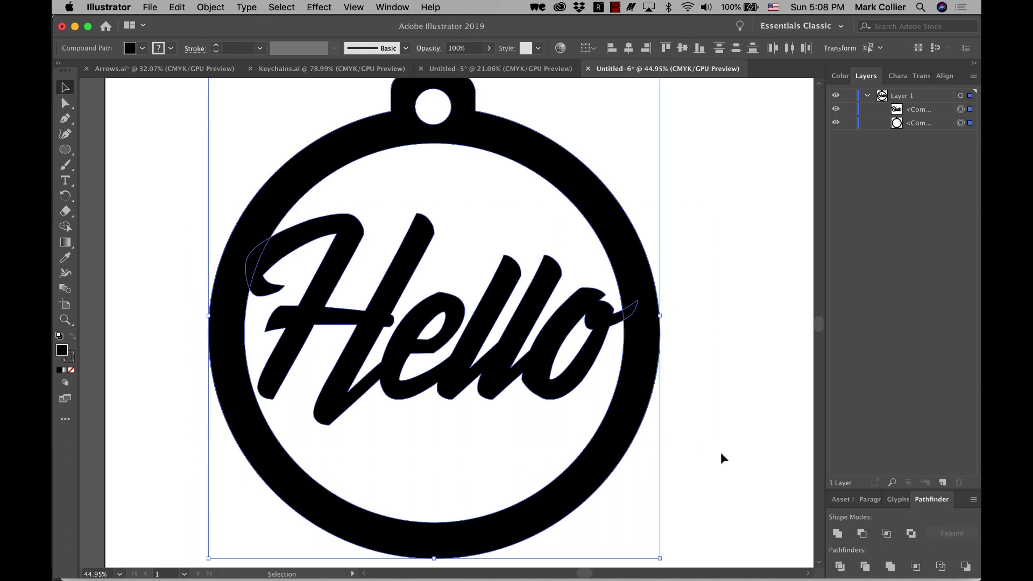
click(837, 535)
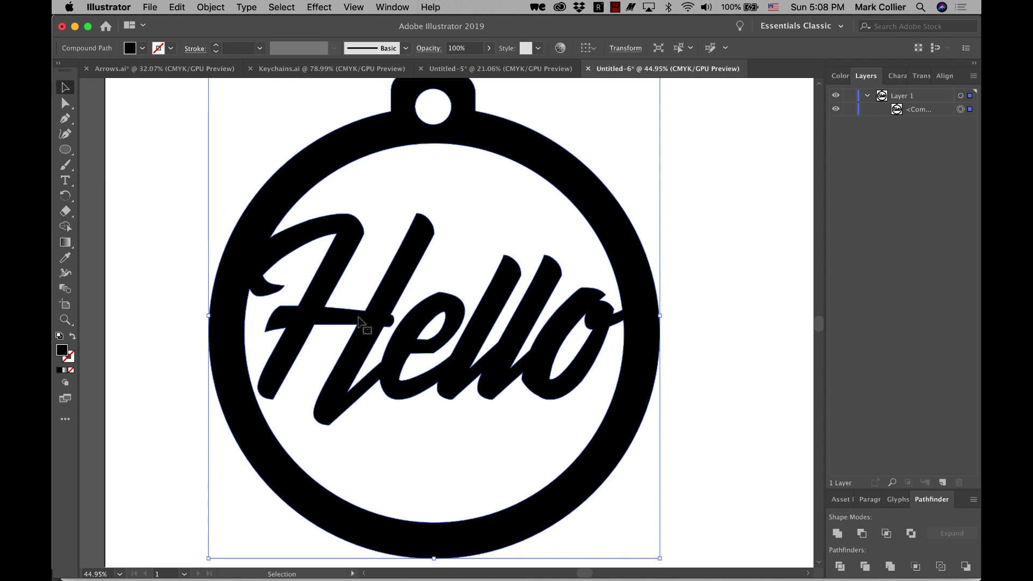
click(721, 313)
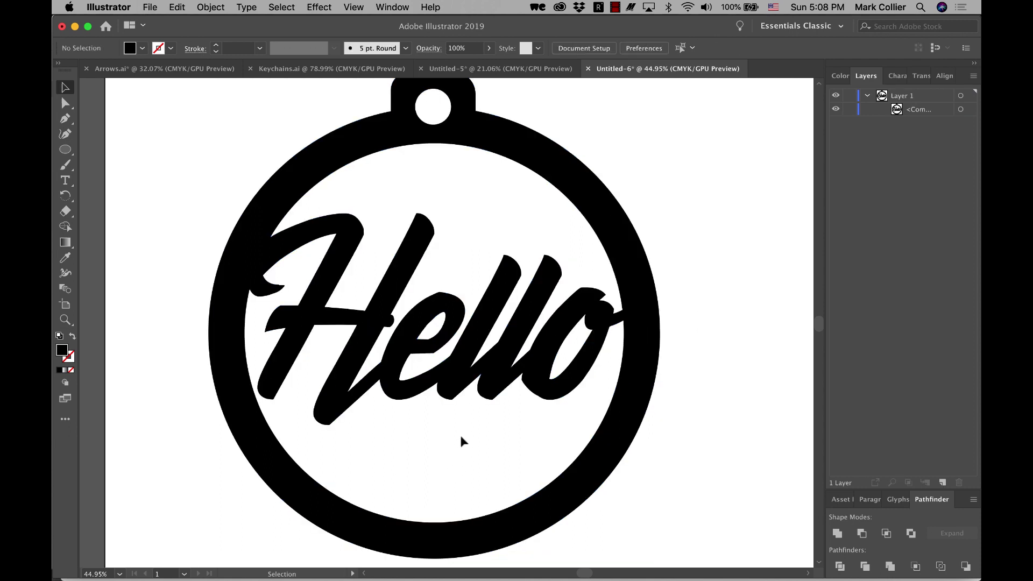
scroll(457, 433, down, 2)
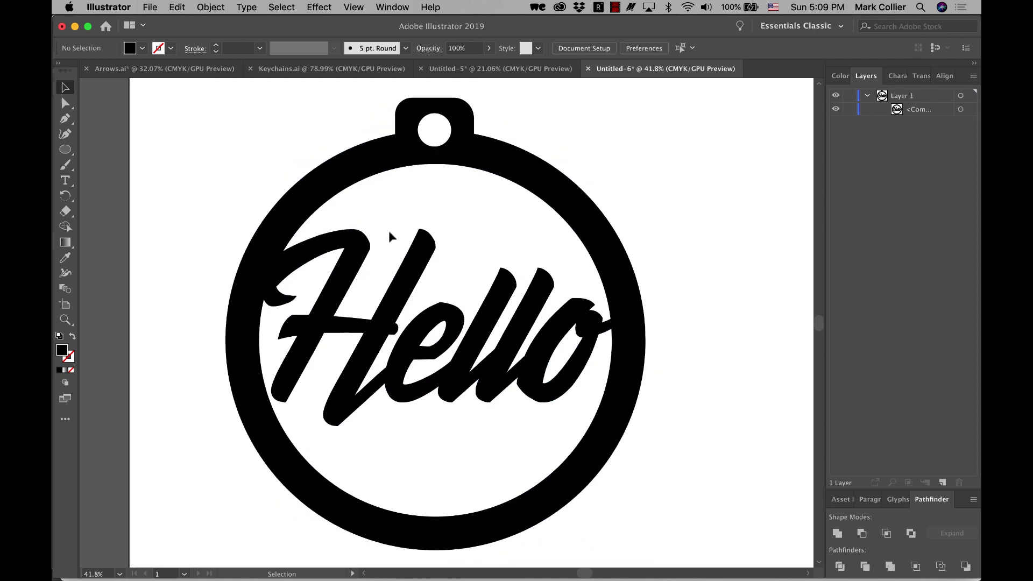